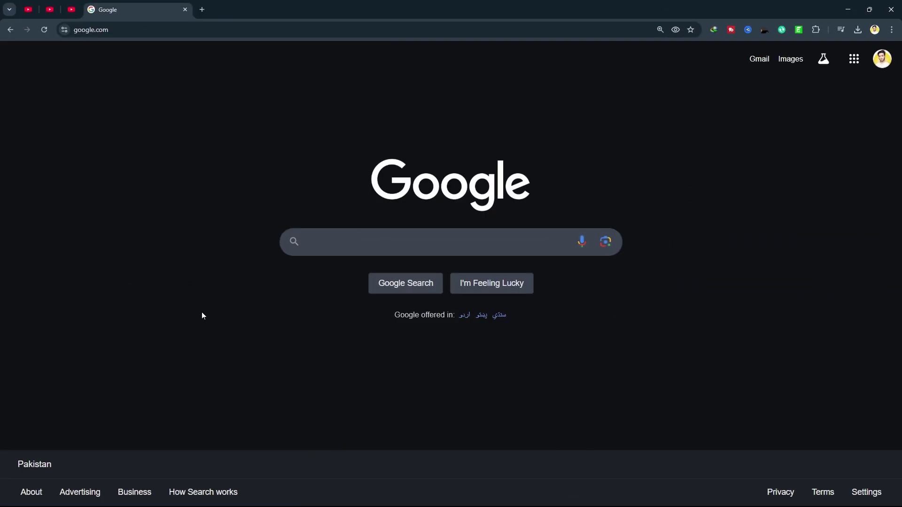
# - Run a Google search in Chrome for 'Aiarty Image Matting'
pyautogui.click(310, 242)
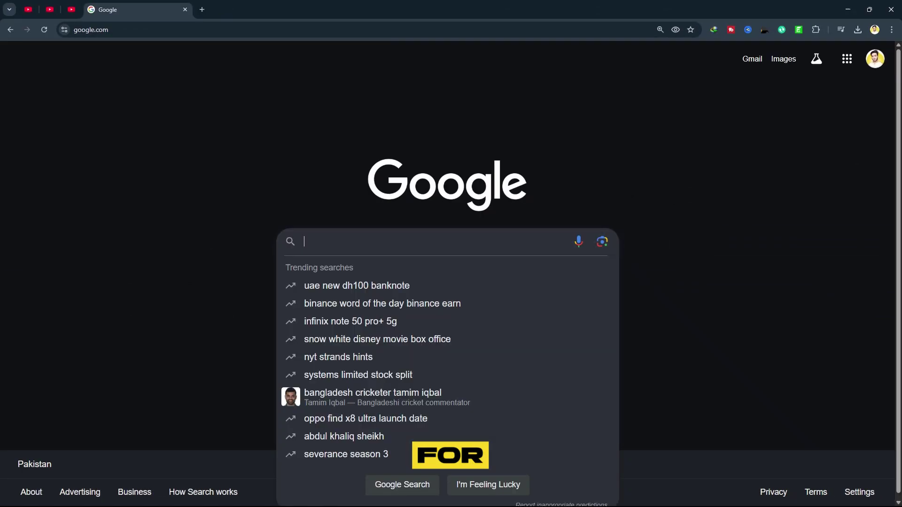
pyautogui.write('Aiarty Image Matting')
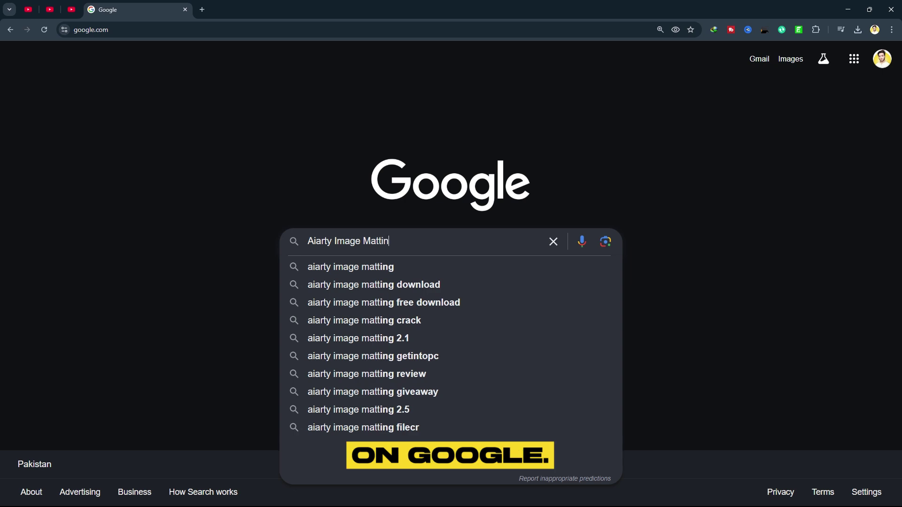
pyautogui.press('Return')
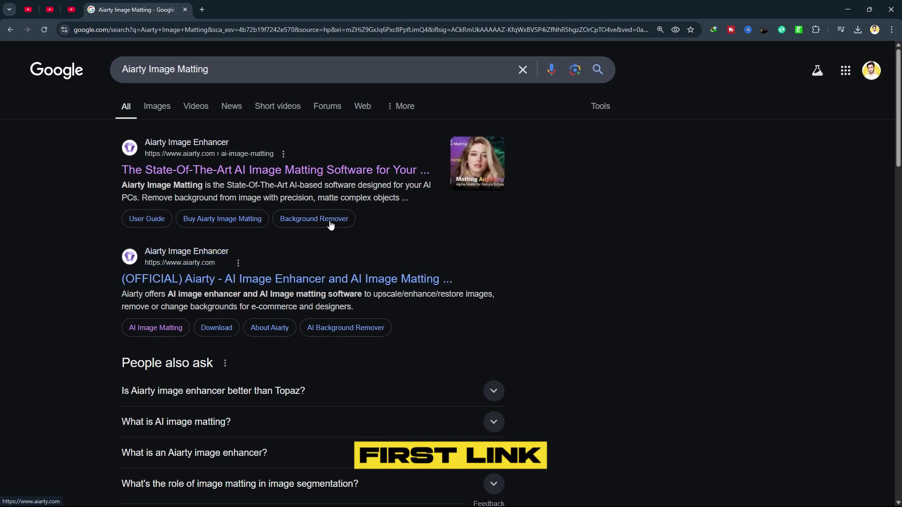
# - Open the official Aiarty product page and download the Image Matting free trial installer
pyautogui.click(313, 219)
pyautogui.scroll(-2, 278, 176)
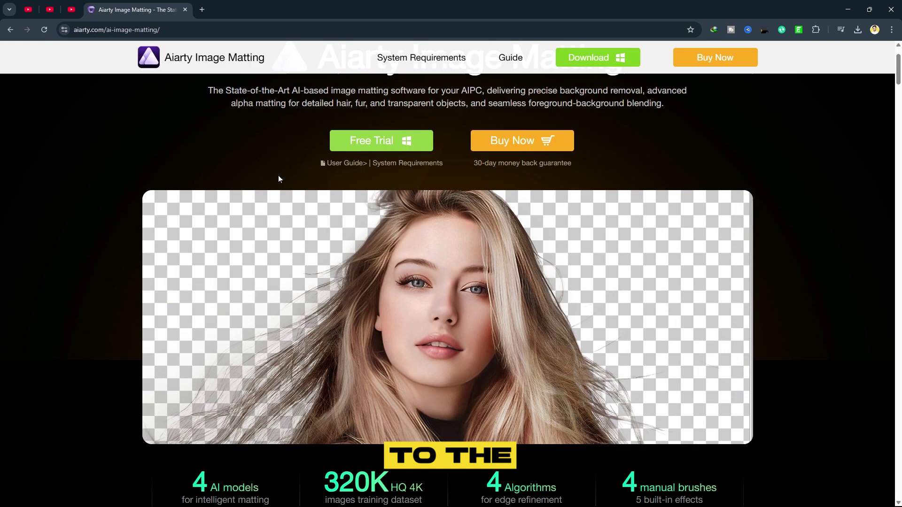
pyautogui.click(383, 149)
pyautogui.click(432, 294)
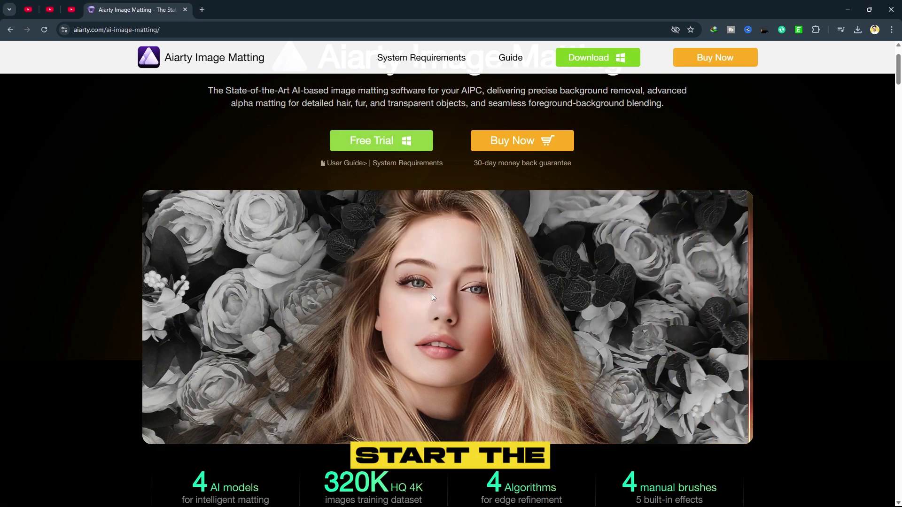
pyautogui.click(447, 302)
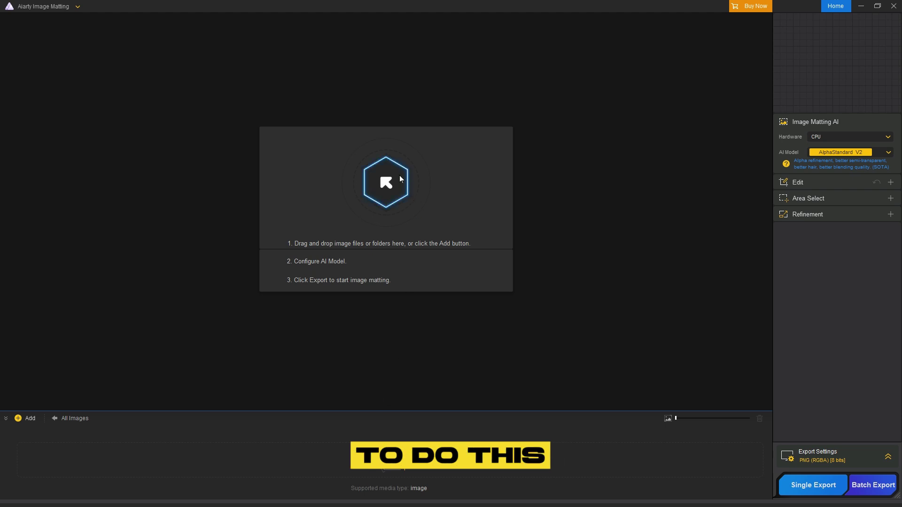
# - Load all twelve images from the Sample Images folder, dandelion first
pyautogui.doubleClick(392, 177)
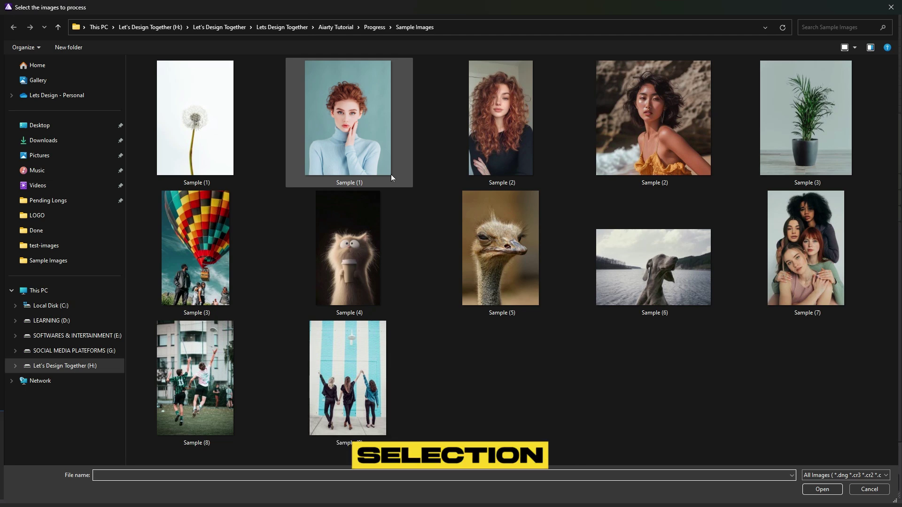
pyautogui.click(201, 120)
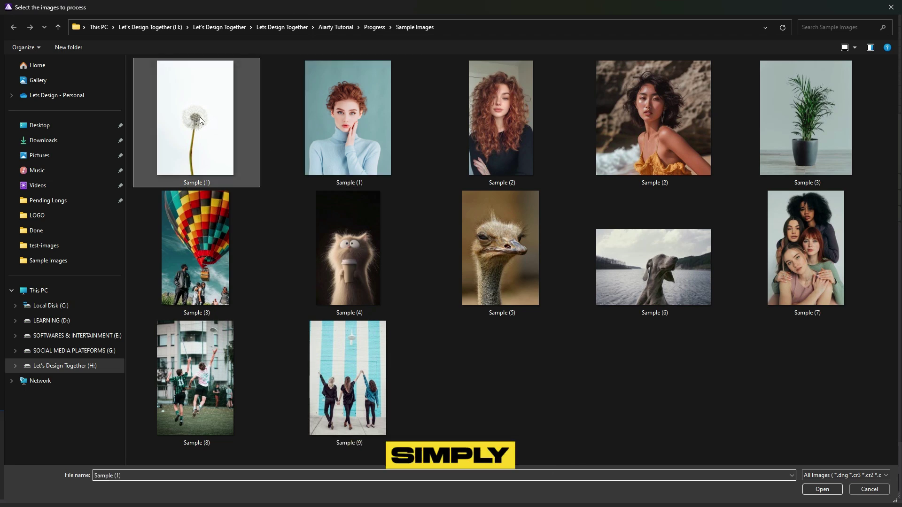
pyautogui.keyDown('shift'); pyautogui.click(336, 376); pyautogui.keyUp('shift')
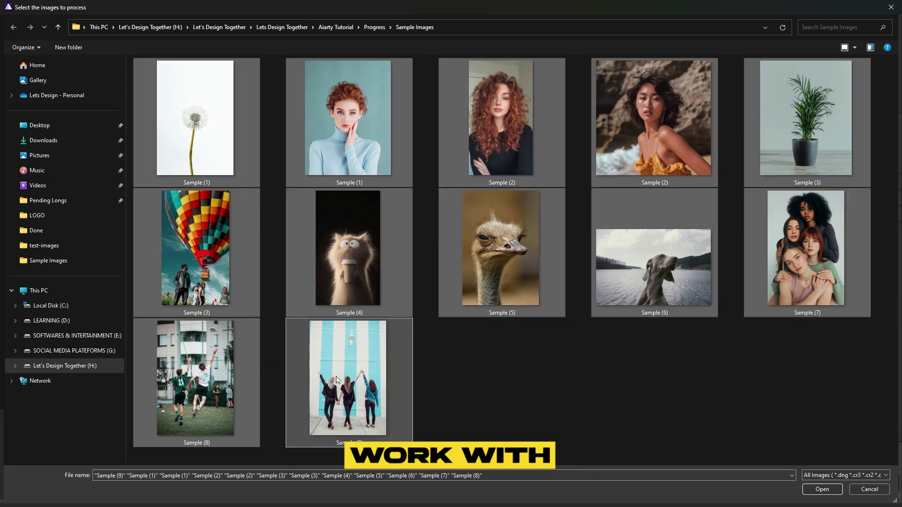
pyautogui.click(827, 489)
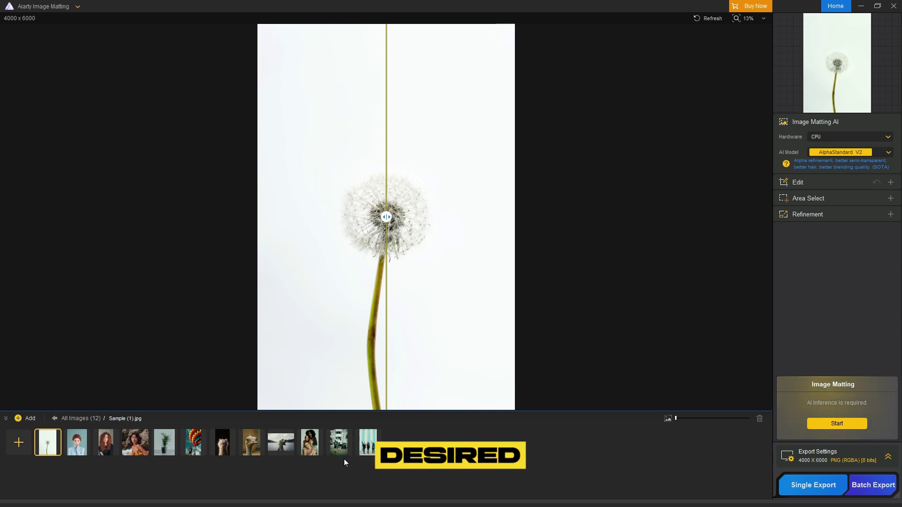
# - Open Sample (2).jpg and keep CPU hardware with the AlphaStandard V2 model
pyautogui.click(104, 441)
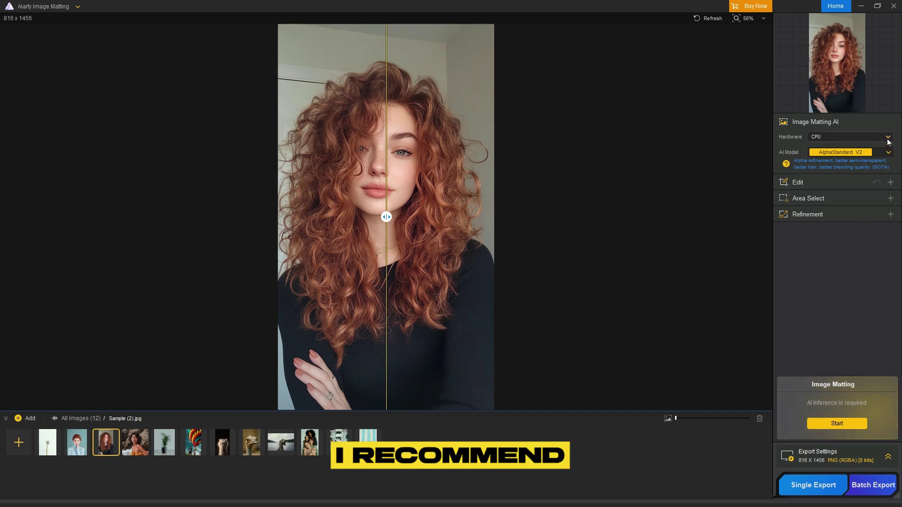
pyautogui.click(888, 140)
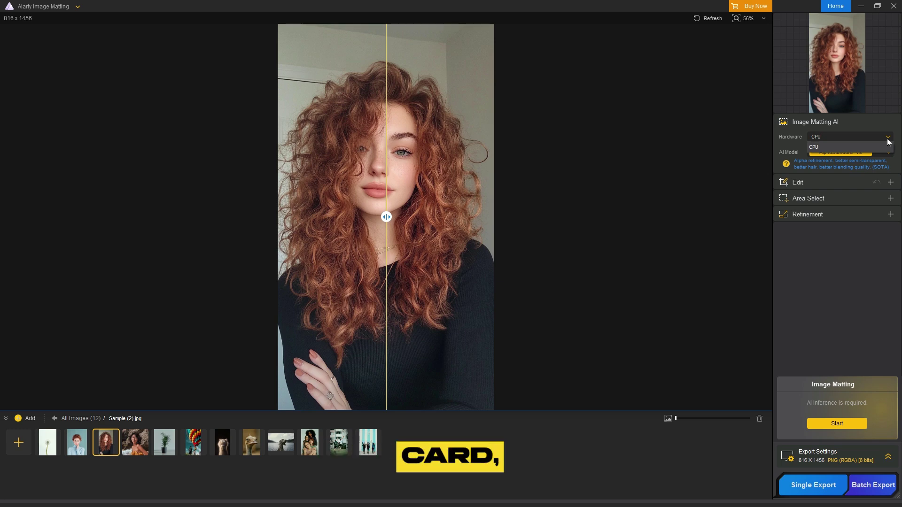
pyautogui.click(888, 142)
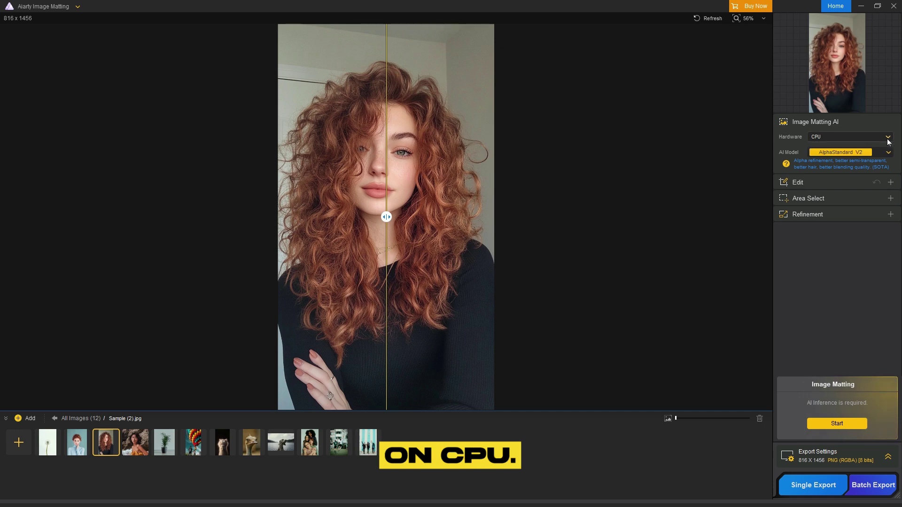
pyautogui.click(873, 152)
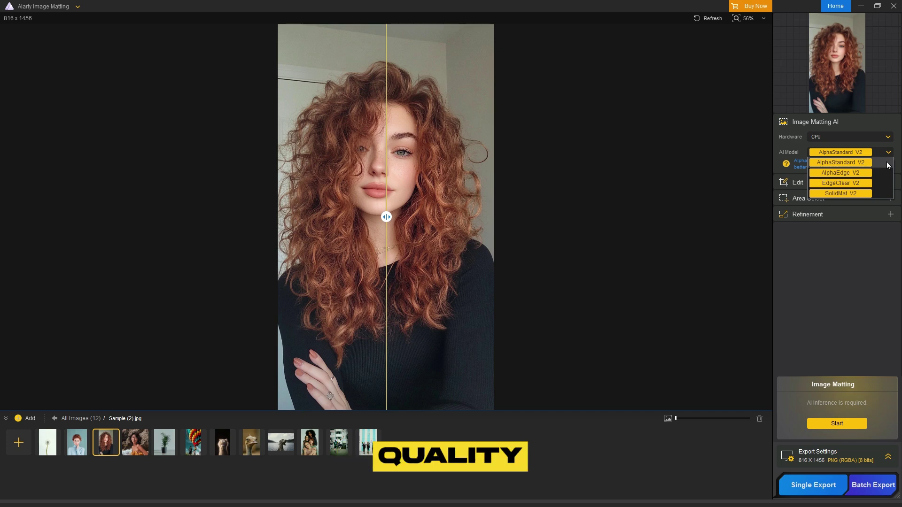
pyautogui.click(888, 166)
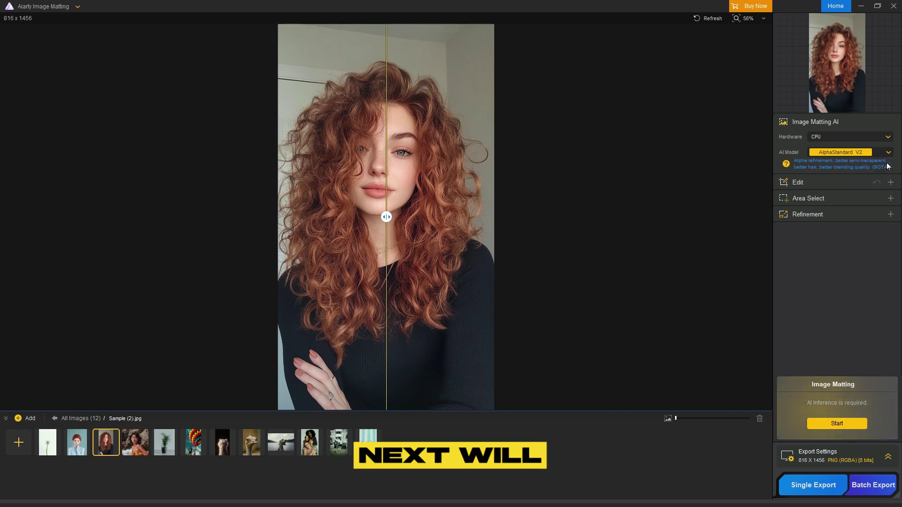
# - Try rotating the portrait in 90-degree steps until it is upright again
pyautogui.click(850, 181)
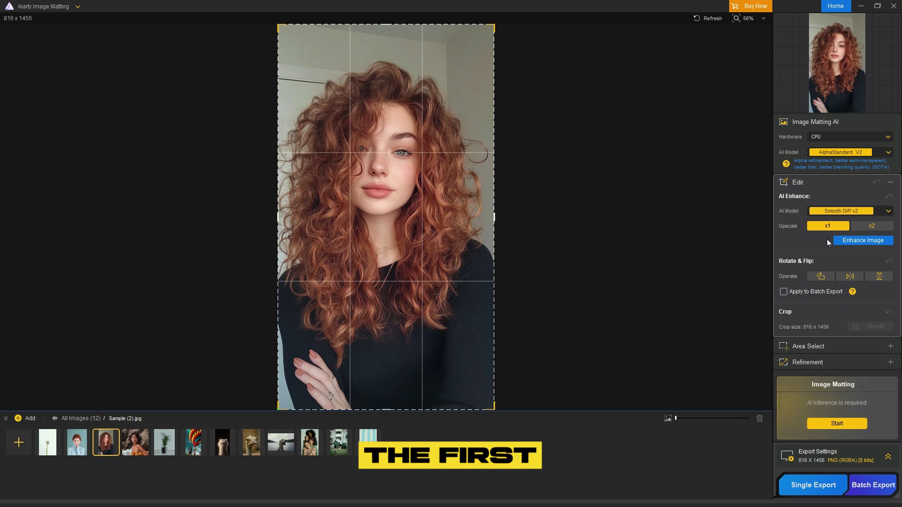
pyautogui.click(820, 276)
pyautogui.click(820, 277)
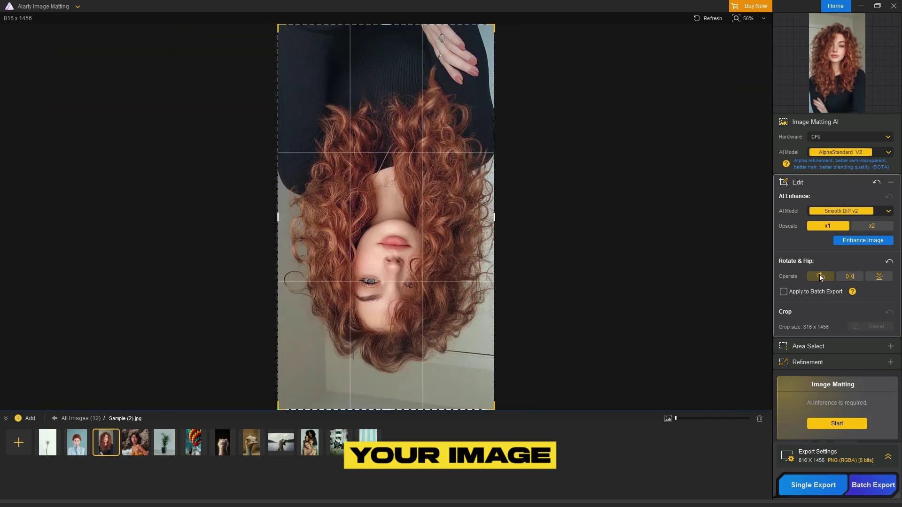
pyautogui.click(820, 277)
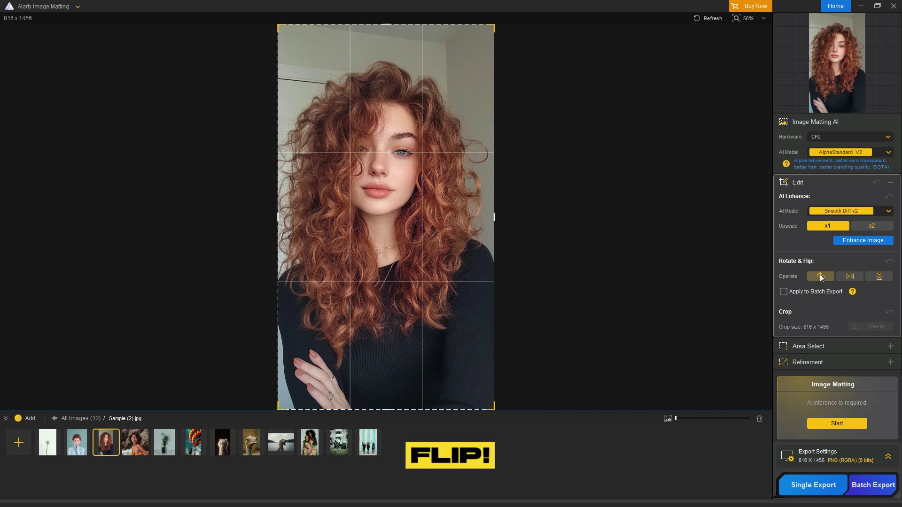
# - Try horizontal and vertical flips, leaving the portrait upright and unmirrored
pyautogui.click(852, 278)
pyautogui.click(852, 278)
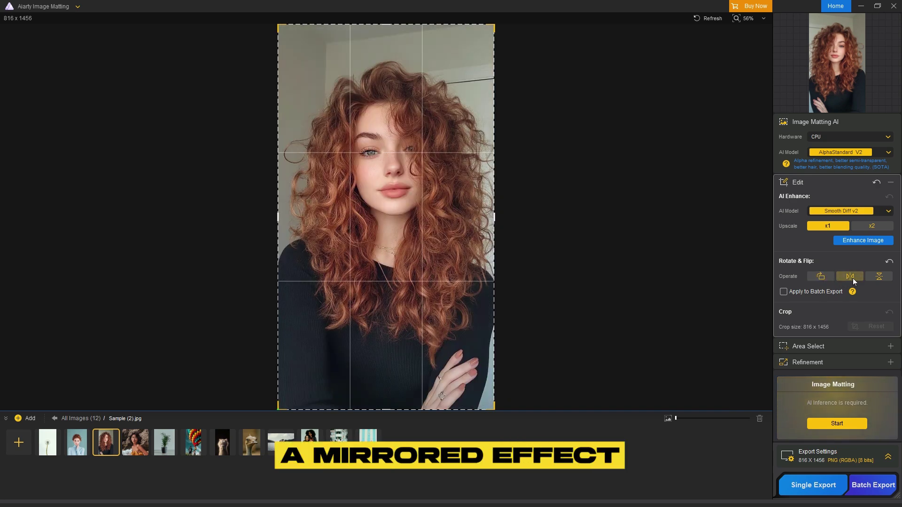
pyautogui.click(852, 278)
pyautogui.click(879, 278)
pyautogui.click(879, 278)
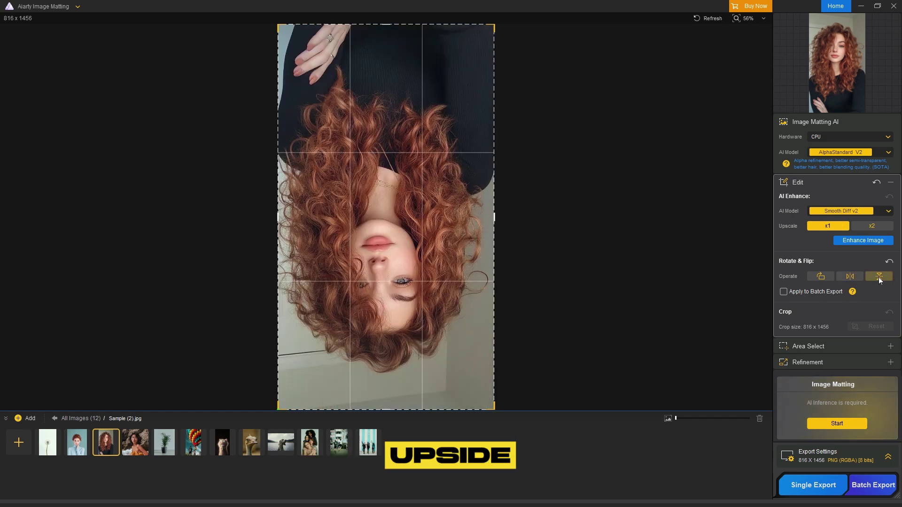
pyautogui.click(879, 277)
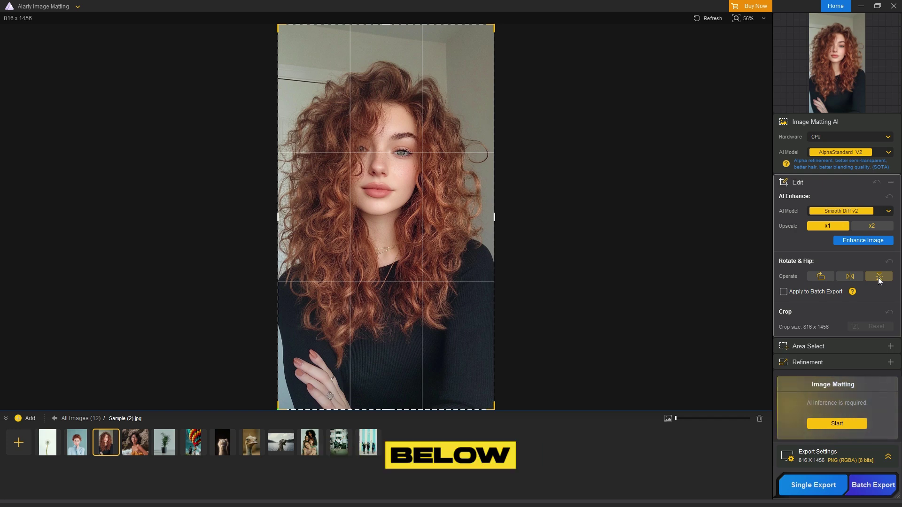
# - Expand Refinement and run AI matting to cut the portrait out onto transparency
pyautogui.click(841, 362)
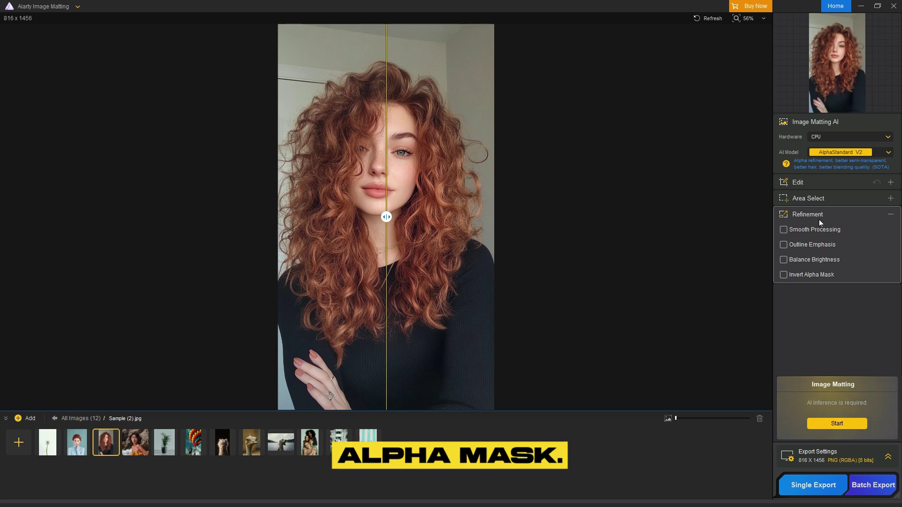
pyautogui.click(844, 422)
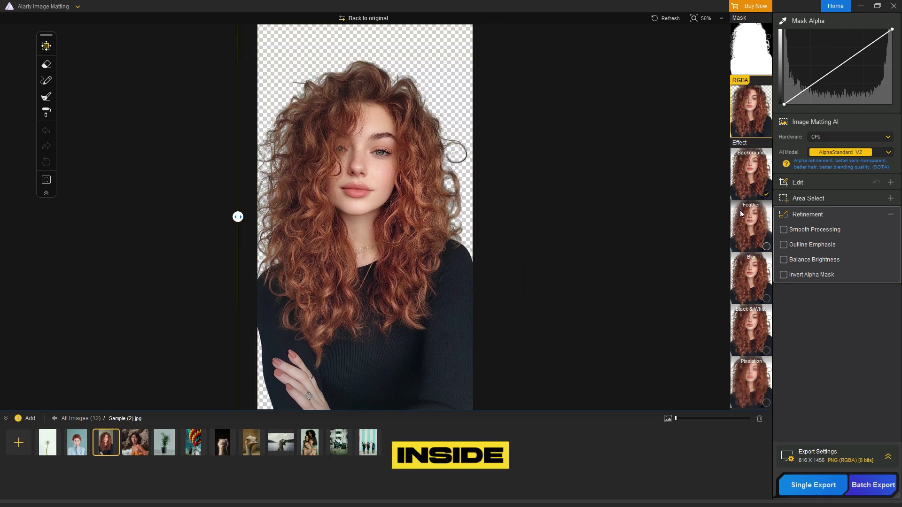
# - Add feathered edges and try a custom yellow background behind the cutout
pyautogui.click(752, 217)
pyautogui.click(752, 176)
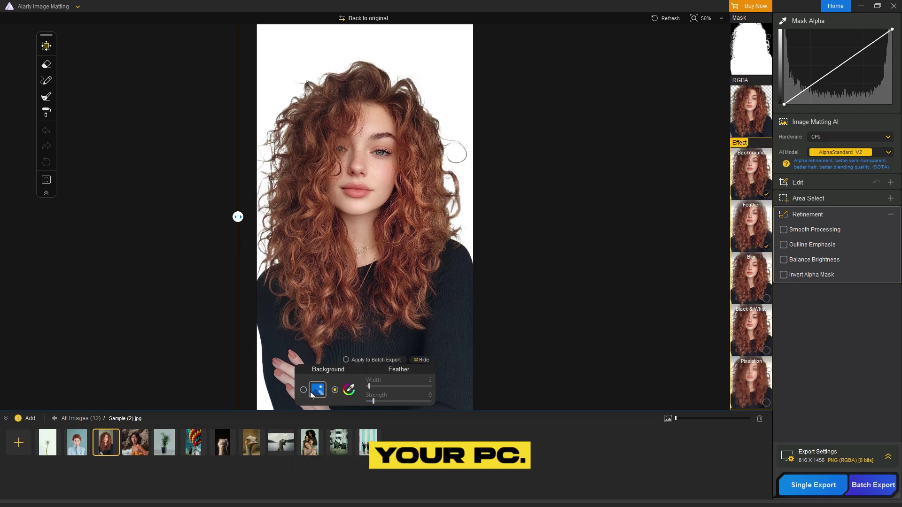
pyautogui.click(350, 388)
pyautogui.moveTo(464, 137); pyautogui.dragTo(739, 145)
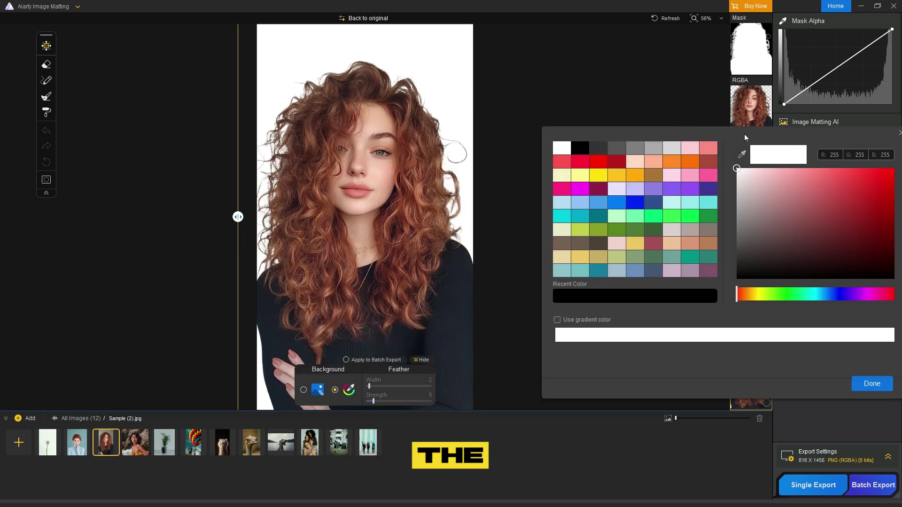
pyautogui.click(641, 245)
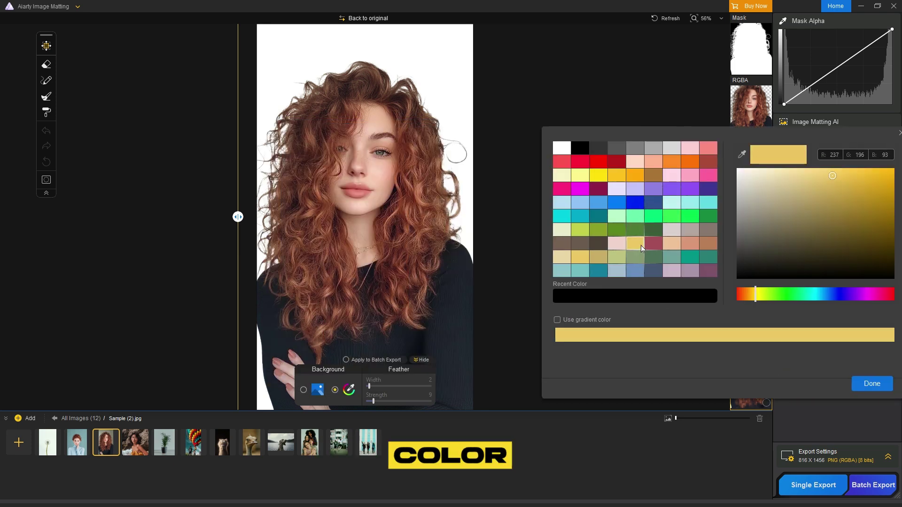
pyautogui.click(859, 384)
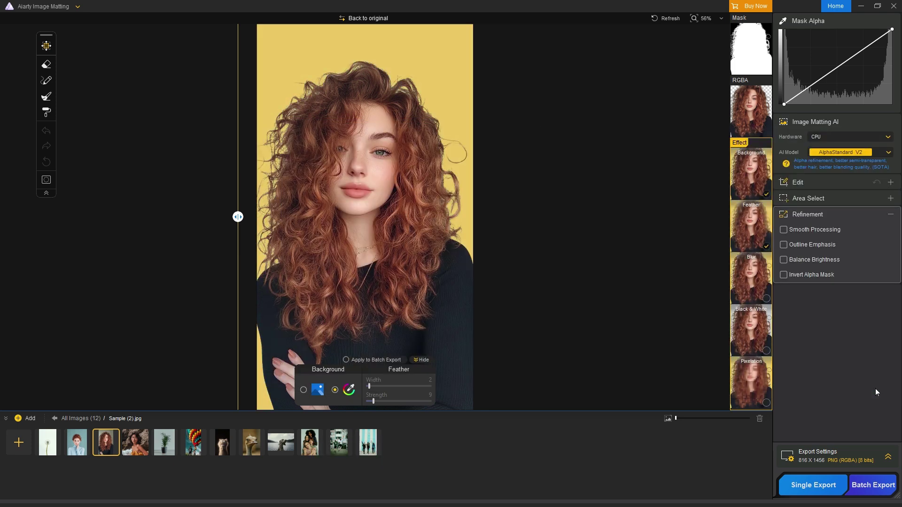
# - Switch the portrait's background colour to white
pyautogui.click(352, 391)
pyautogui.click(287, 139)
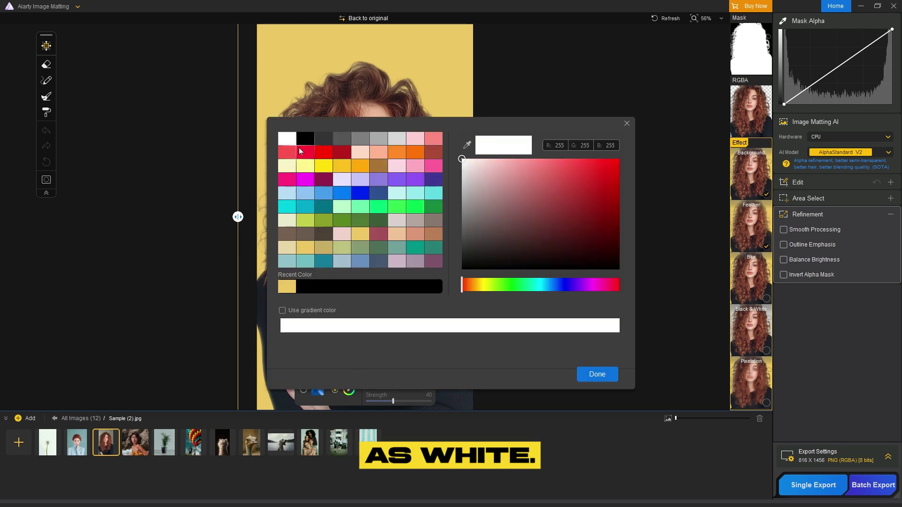
pyautogui.click(609, 376)
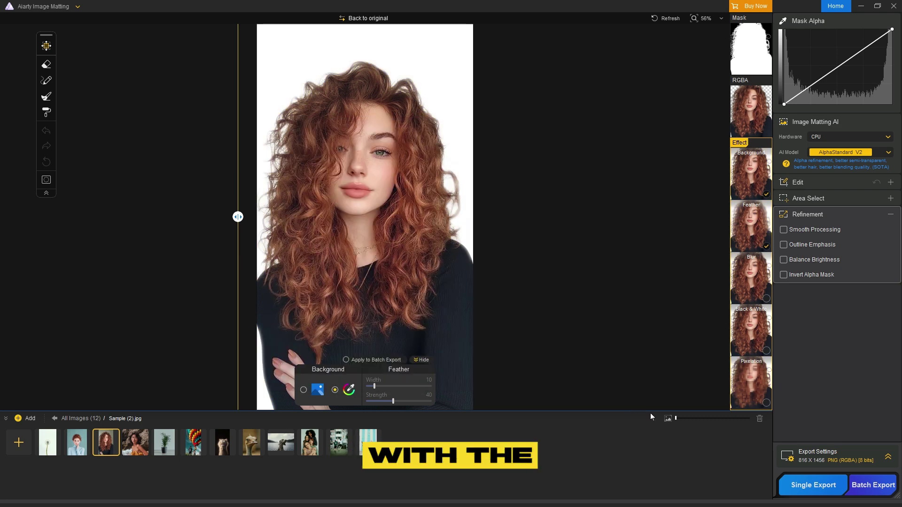
# - Apply Pixelation to the subject with pixel size 0
pyautogui.click(752, 384)
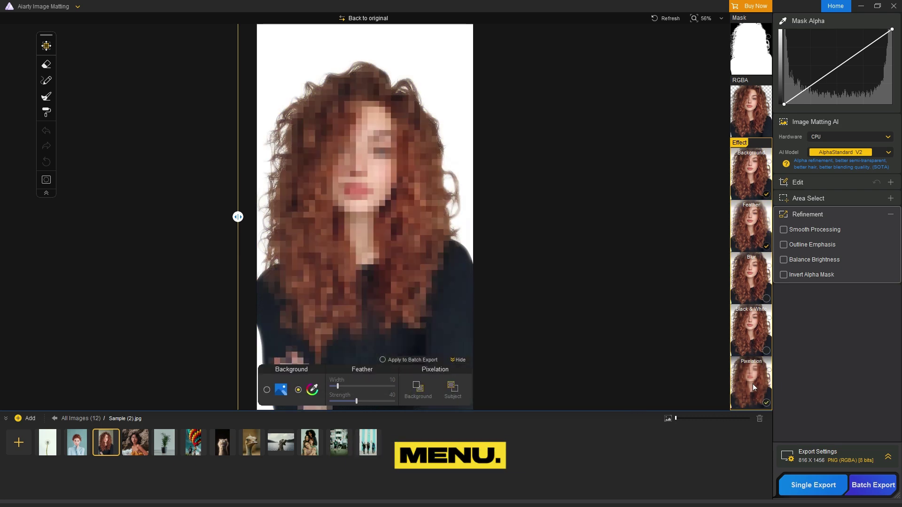
pyautogui.click(417, 395)
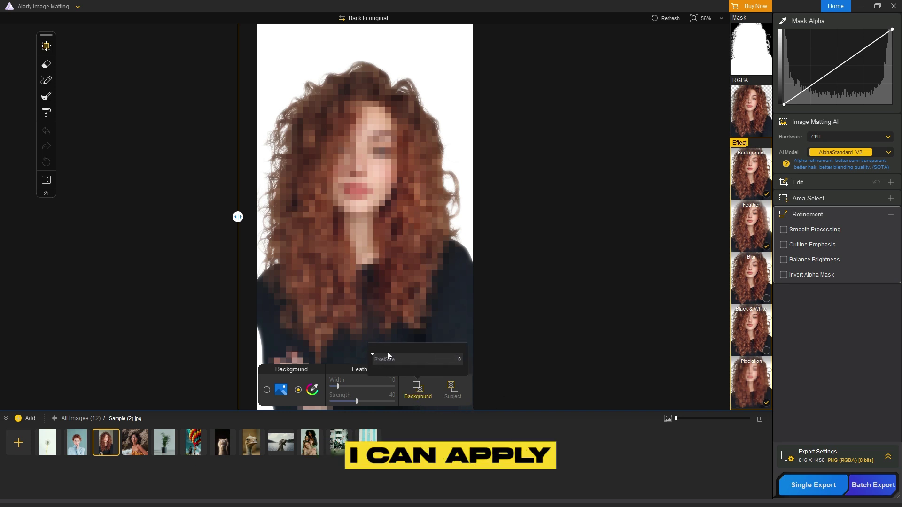
pyautogui.click(452, 388)
pyautogui.click(420, 362)
pyautogui.moveTo(420, 366)
pyautogui.mouseDown()
pyautogui.moveTo(466, 360)
pyautogui.moveTo(394, 363)
pyautogui.mouseUp()
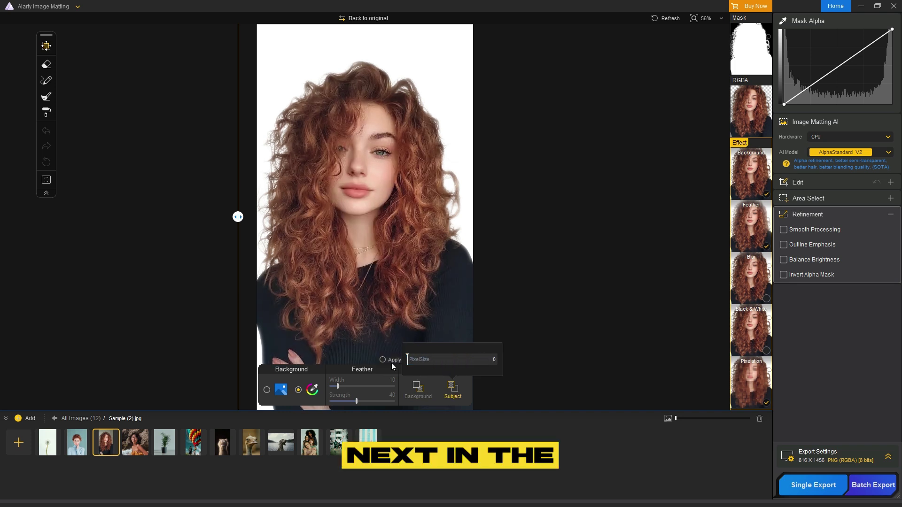
# - Apply Black & White to the subject at grayscale 59
pyautogui.click(753, 331)
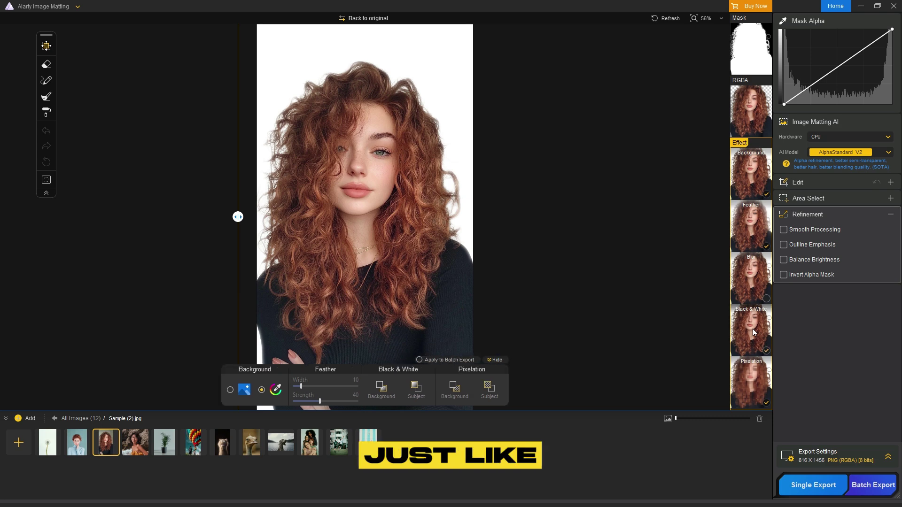
pyautogui.click(381, 392)
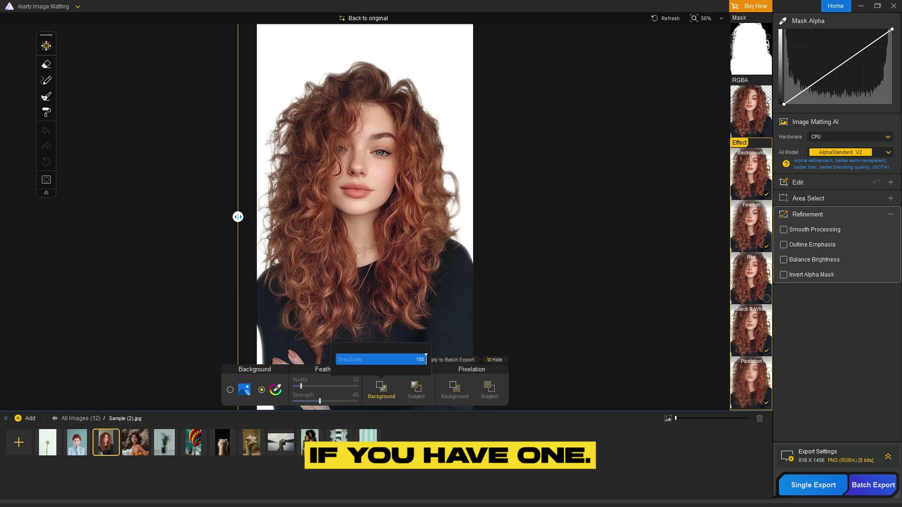
pyautogui.click(416, 388)
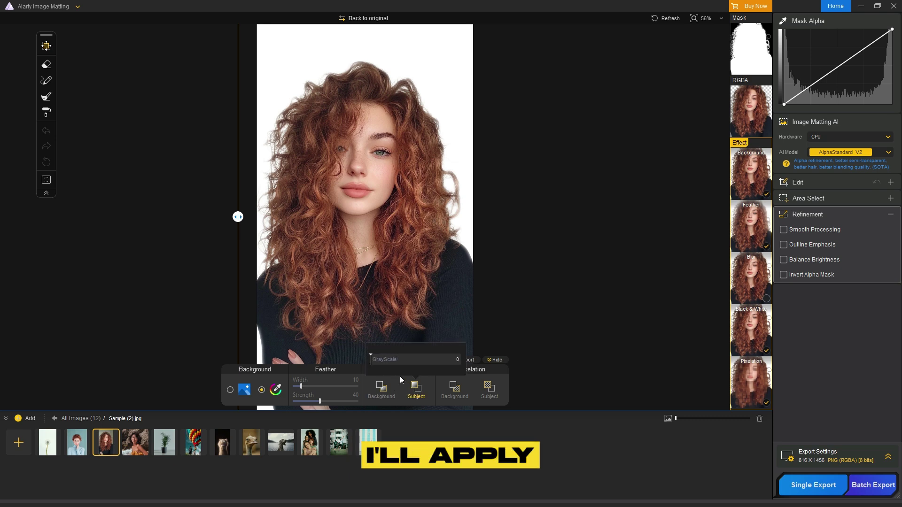
pyautogui.moveTo(374, 359); pyautogui.dragTo(424, 359)
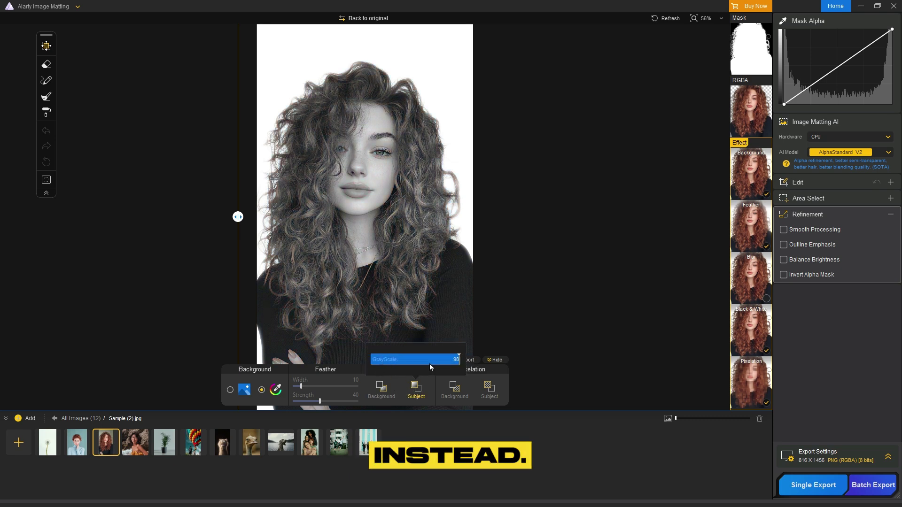
# - View the alpha mask, toggle Invert Alpha Mask on and off, then return to RGBA
pyautogui.click(756, 118)
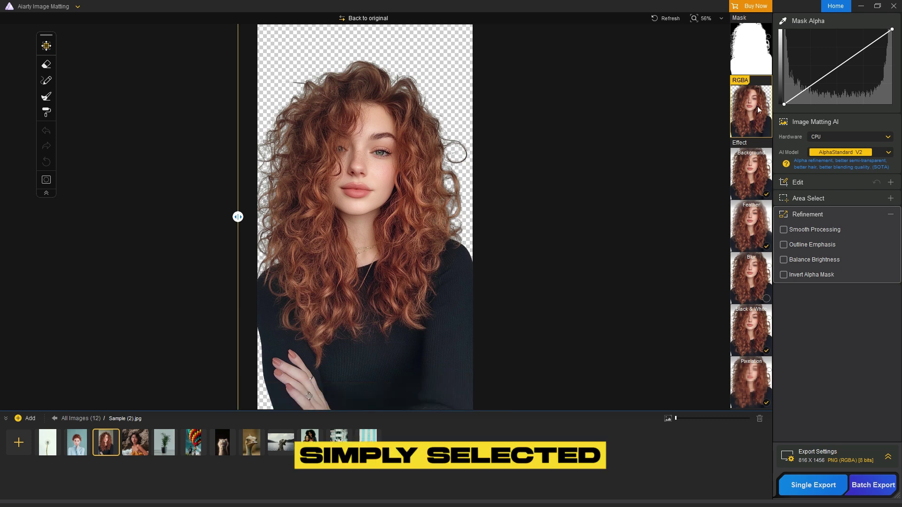
pyautogui.click(760, 61)
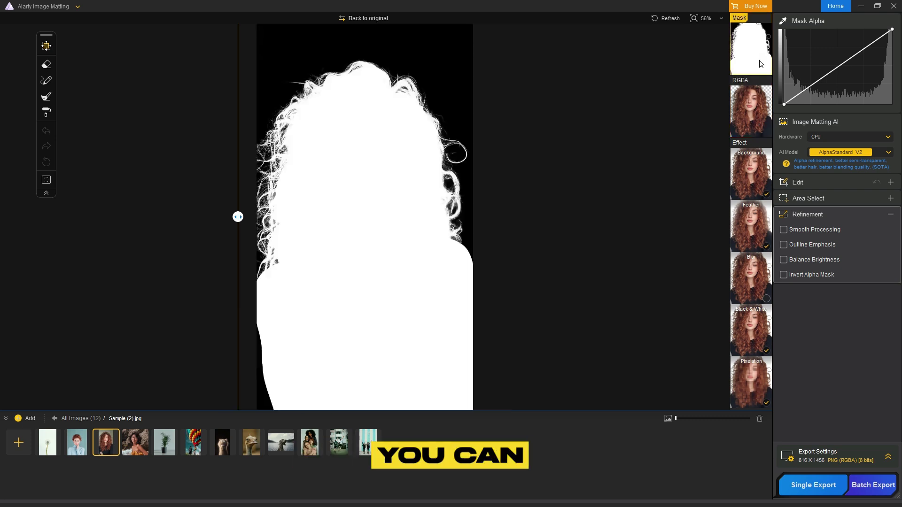
pyautogui.click(812, 277)
pyautogui.click(812, 277)
pyautogui.click(812, 277)
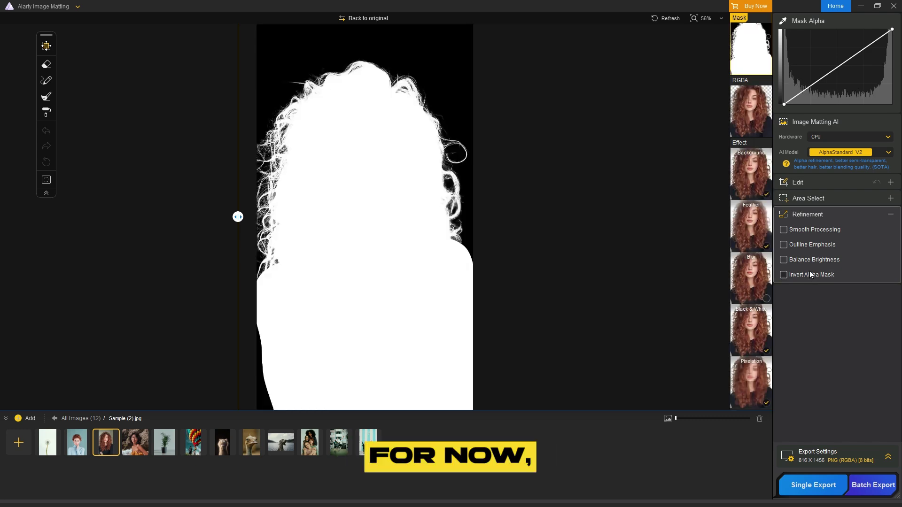
pyautogui.click(745, 97)
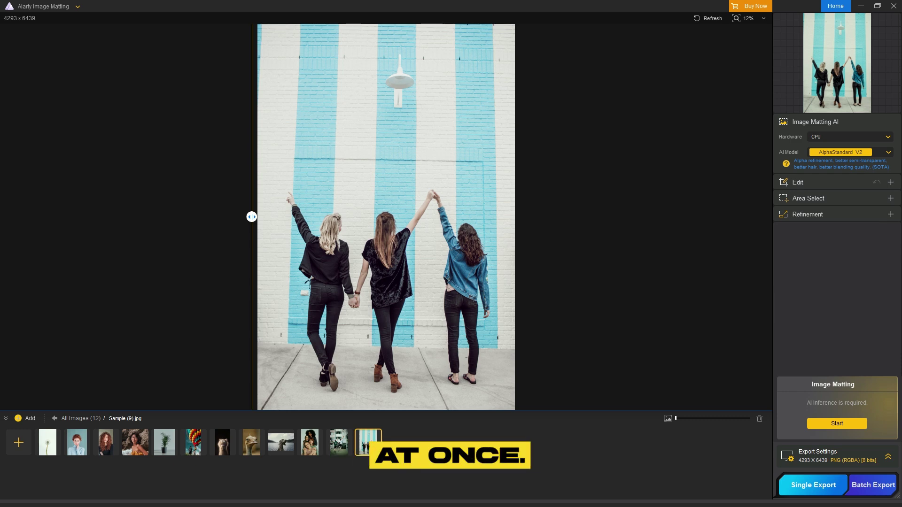
# - Expand Area Select and run Automatic AI detection on the three-women photo
pyautogui.click(838, 199)
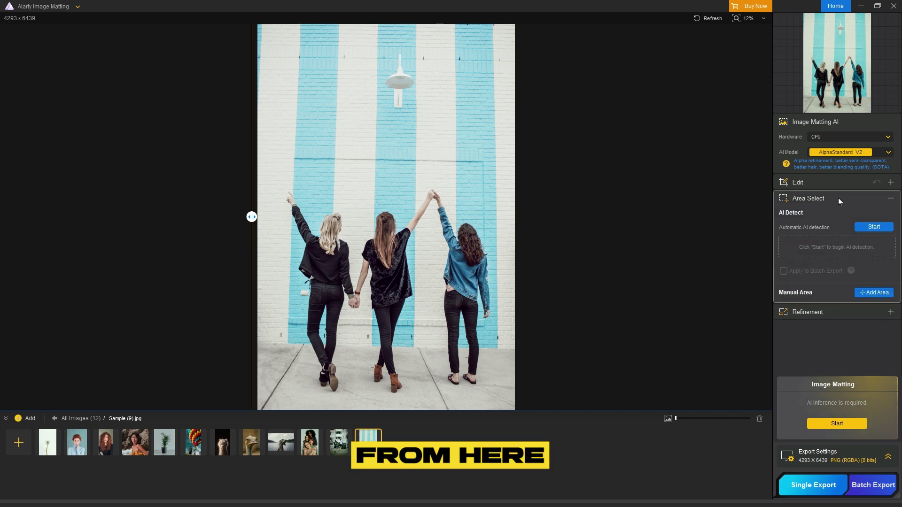
pyautogui.click(874, 227)
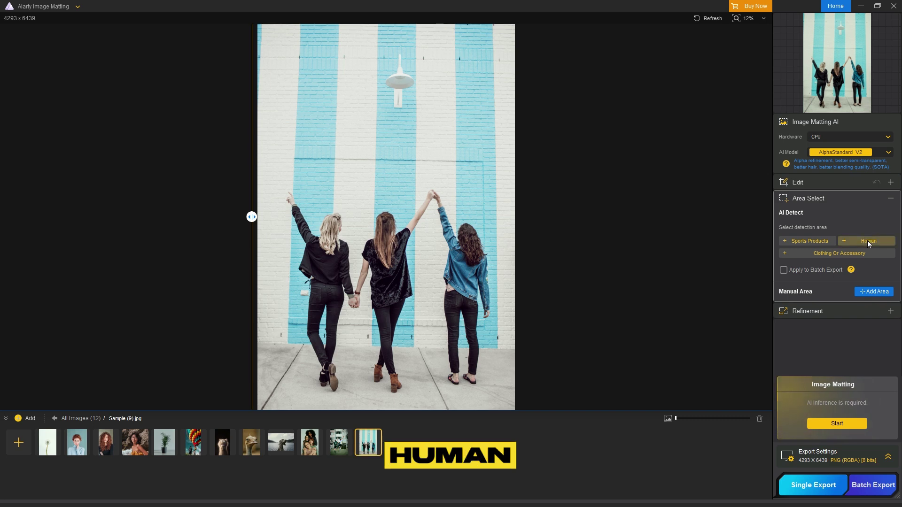
# - Restrict AI Detect to the Human category, leaving Sports Products and Clothing Or Accessory unselected
pyautogui.click(883, 241)
pyautogui.click(820, 242)
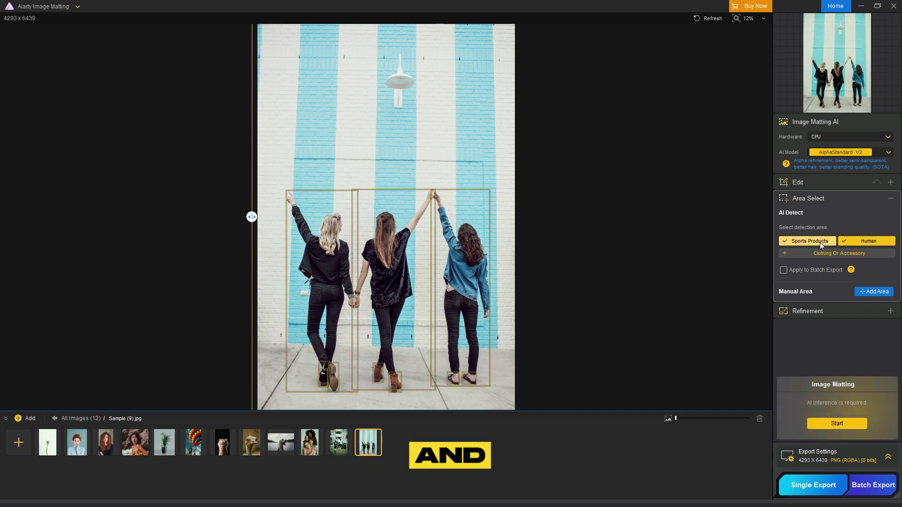
pyautogui.click(824, 257)
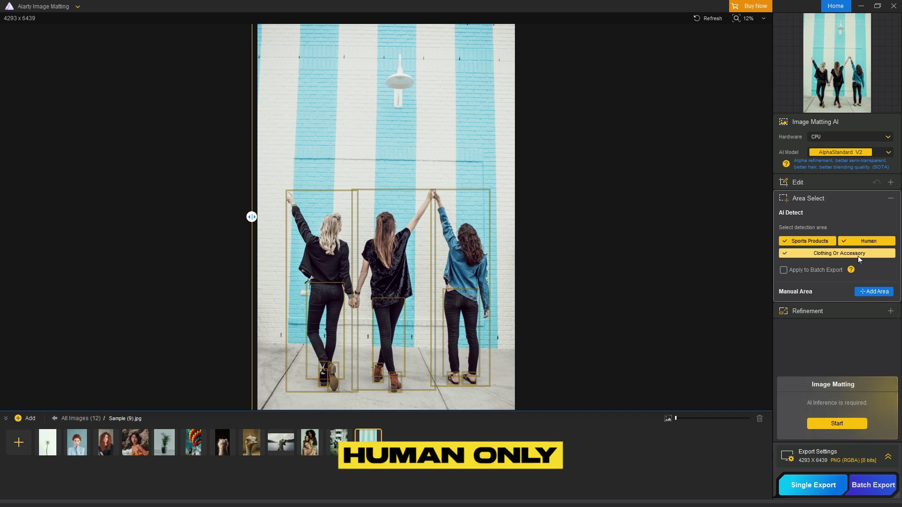
pyautogui.click(857, 254)
pyautogui.click(819, 242)
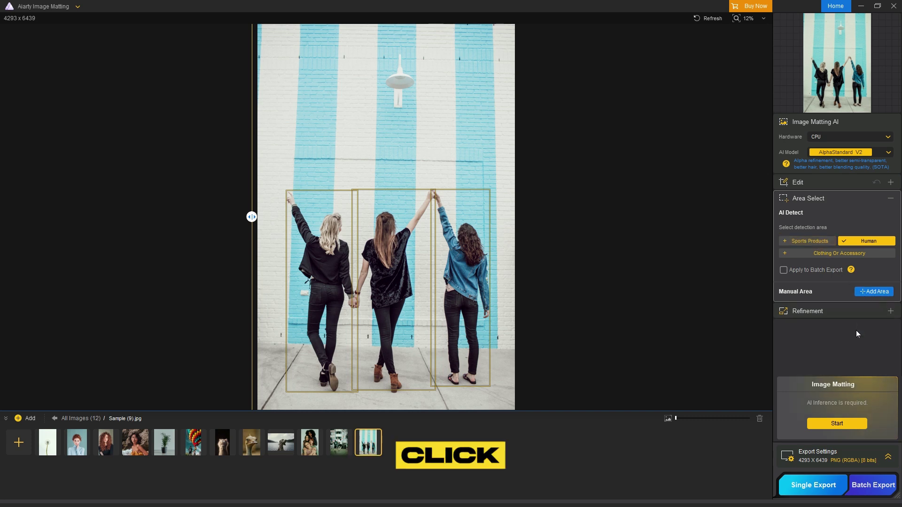
# - Run matting on the three-girl photo and compare the cutout against the striped wall
pyautogui.click(836, 425)
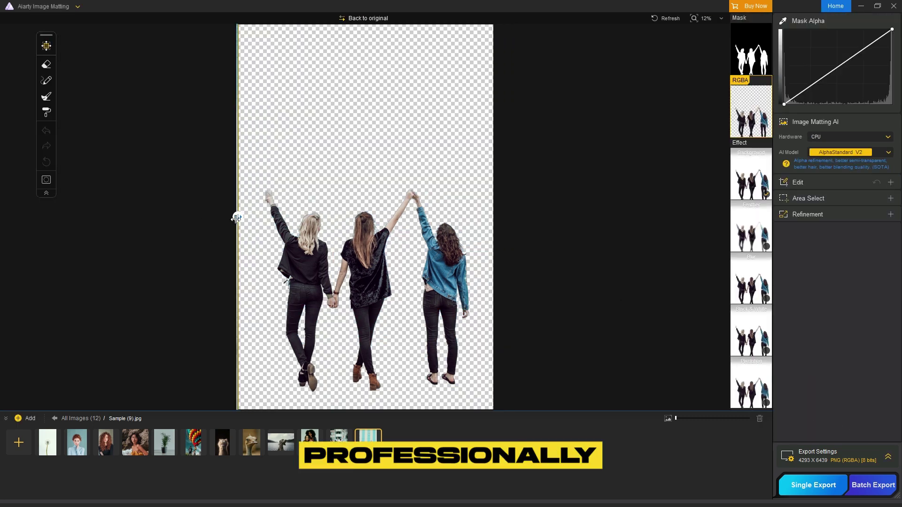
pyautogui.moveTo(236, 217); pyautogui.dragTo(318, 217)
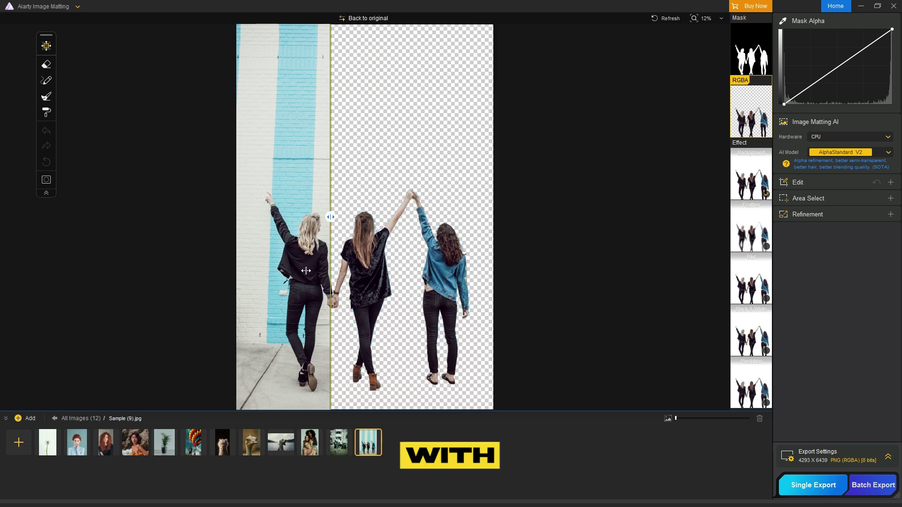
pyautogui.moveTo(292, 271)
pyautogui.mouseDown()
pyautogui.moveTo(240, 271)
pyautogui.moveTo(449, 279)
pyautogui.moveTo(242, 295)
pyautogui.mouseUp()
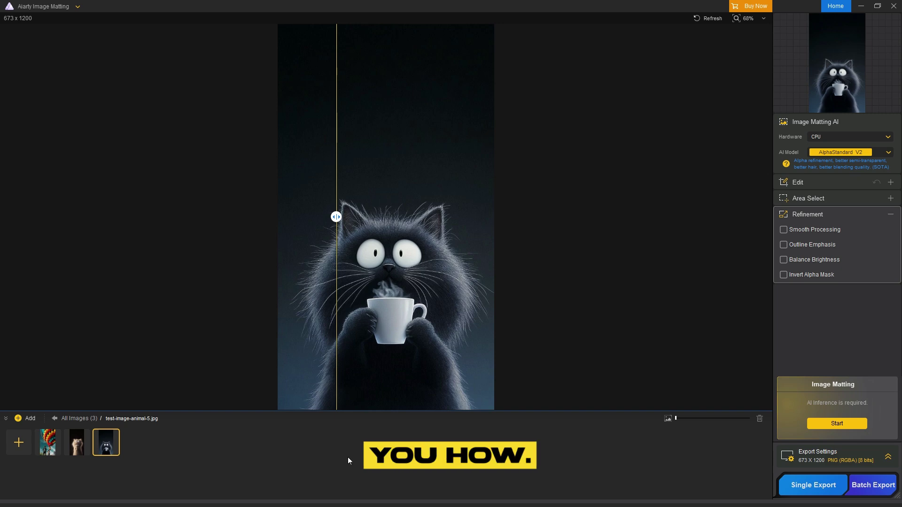
# - Run AI matting to cut the fluffy cat holding a cup from its dark background
pyautogui.click(822, 424)
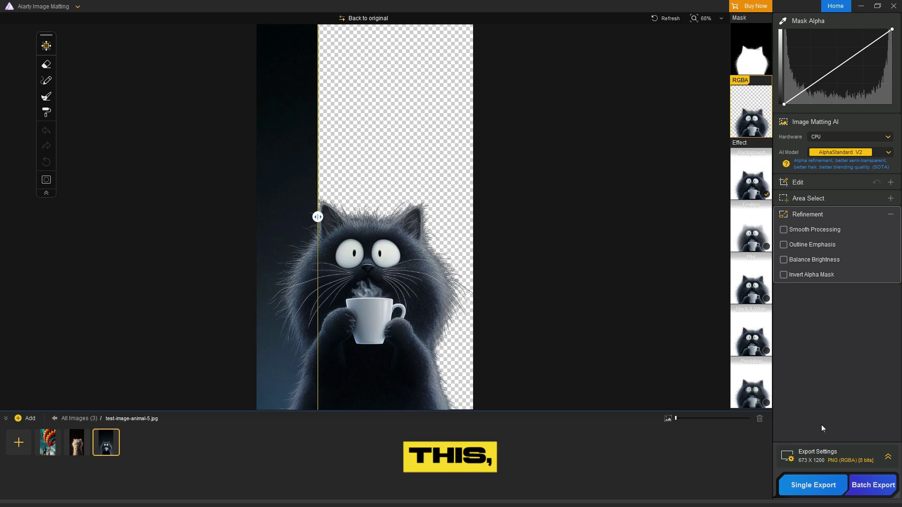
# - Apply the Feather effect for a white background, then compare before and after
pyautogui.click(766, 247)
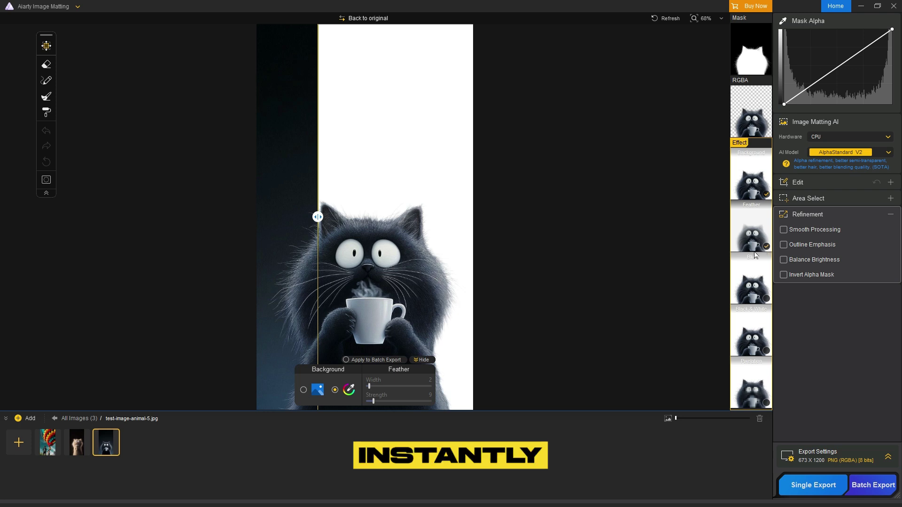
pyautogui.moveTo(317, 218)
pyautogui.mouseDown()
pyautogui.moveTo(244, 215)
pyautogui.moveTo(413, 216)
pyautogui.moveTo(485, 238)
pyautogui.moveTo(229, 217)
pyautogui.moveTo(505, 246)
pyautogui.moveTo(238, 215)
pyautogui.mouseUp()
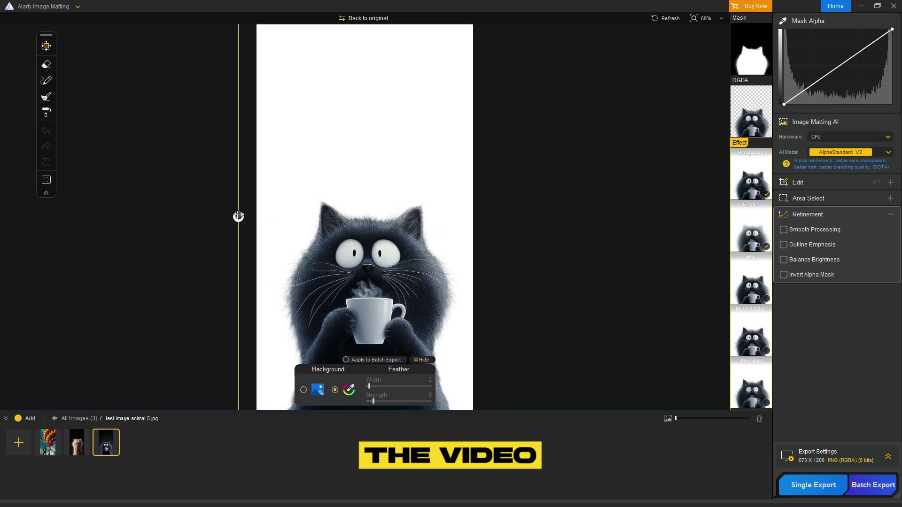